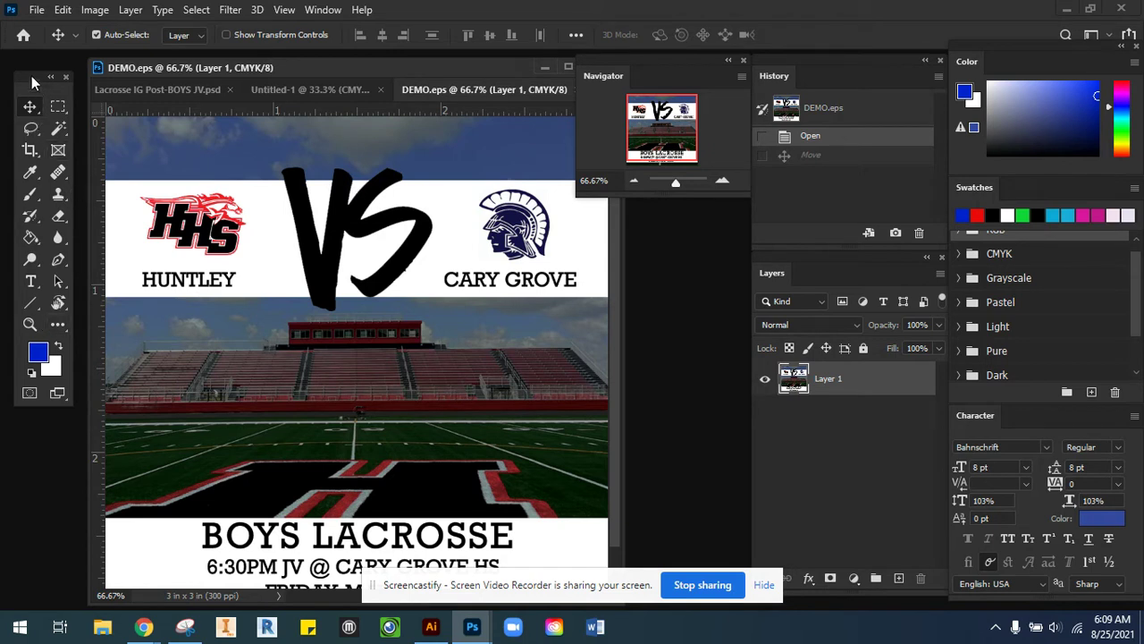
- Dock the floating Tools panel on the left edge and collapse it to one column
drag(31, 76, 5, 85)
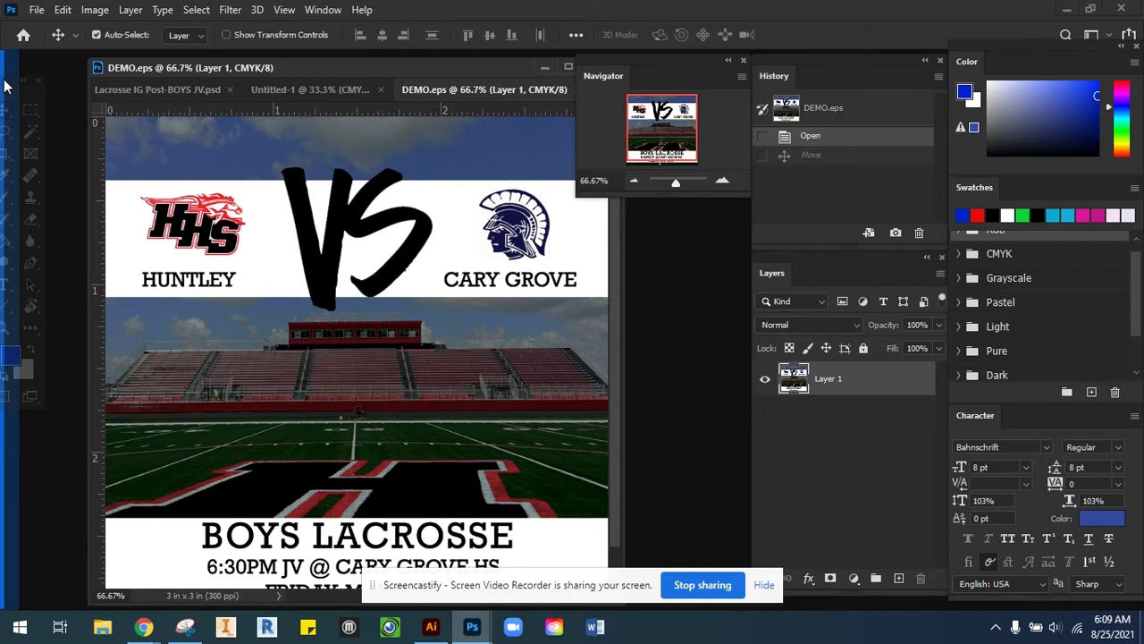
drag(5, 85, 5, 85)
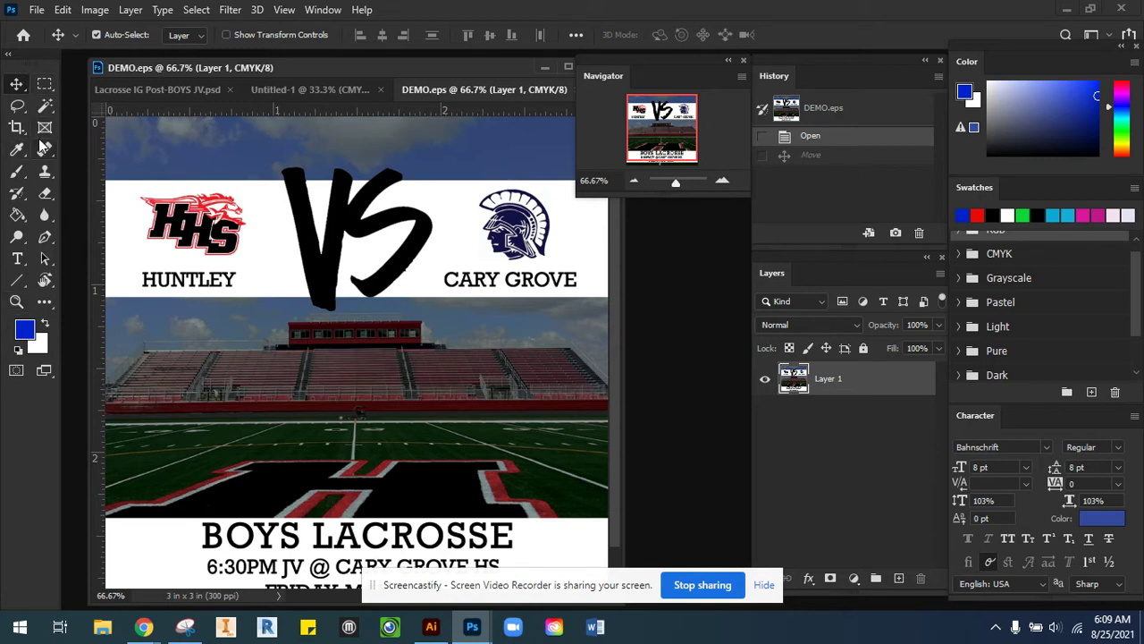
click(9, 61)
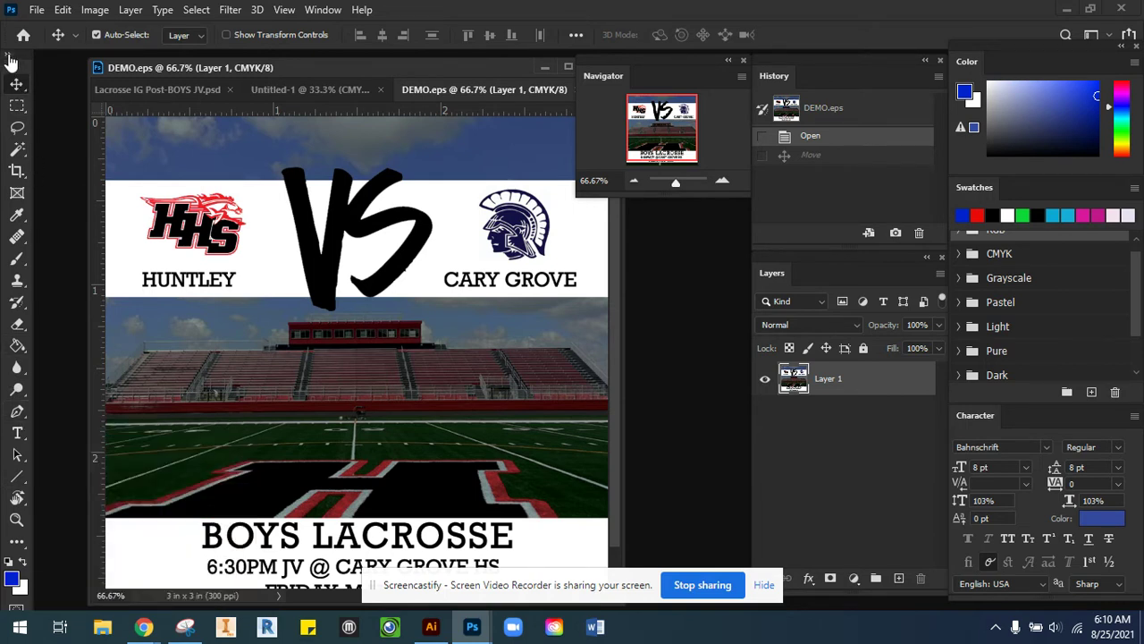
- Pull the Tools panel off the left dock so it floats over the poster in two columns
mouse_move(10, 60)
mouse_down()
mouse_move(146, 125)
mouse_move(25, 62)
mouse_up()
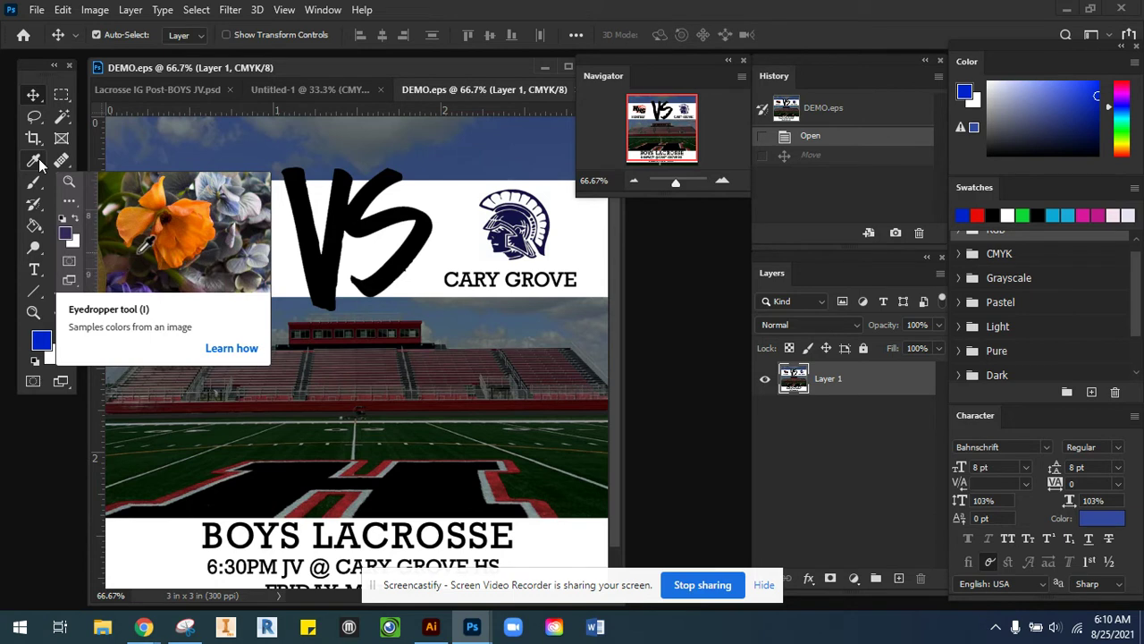
- Try the Brush, History Brush, Paint Bucket, Dodge and Type tools, then open the Line tool flyout
click(39, 165)
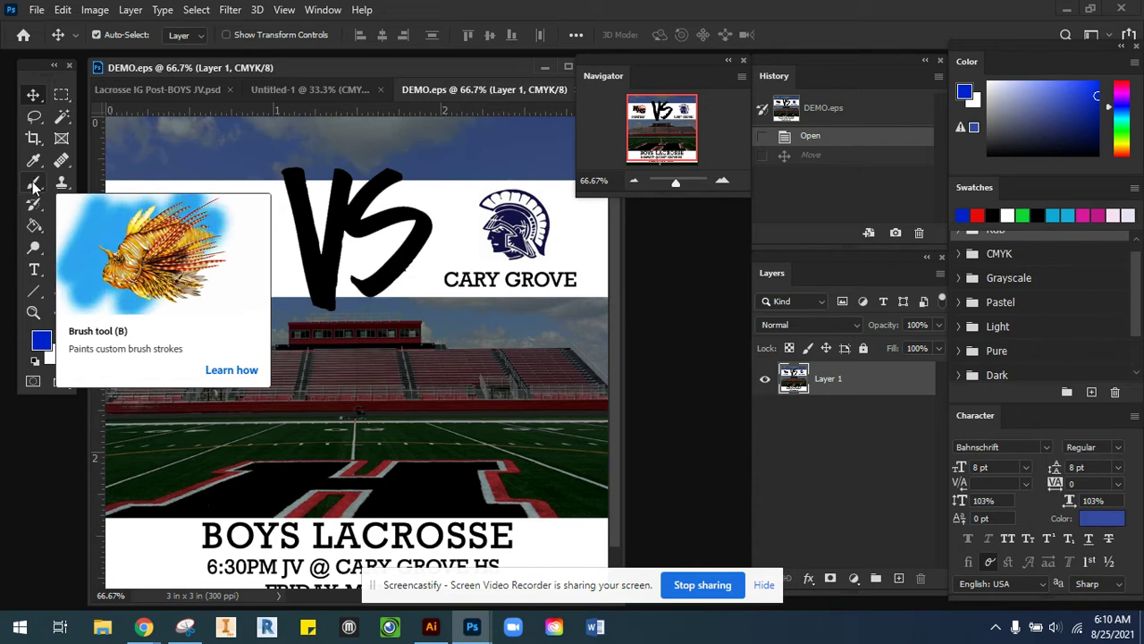
click(35, 184)
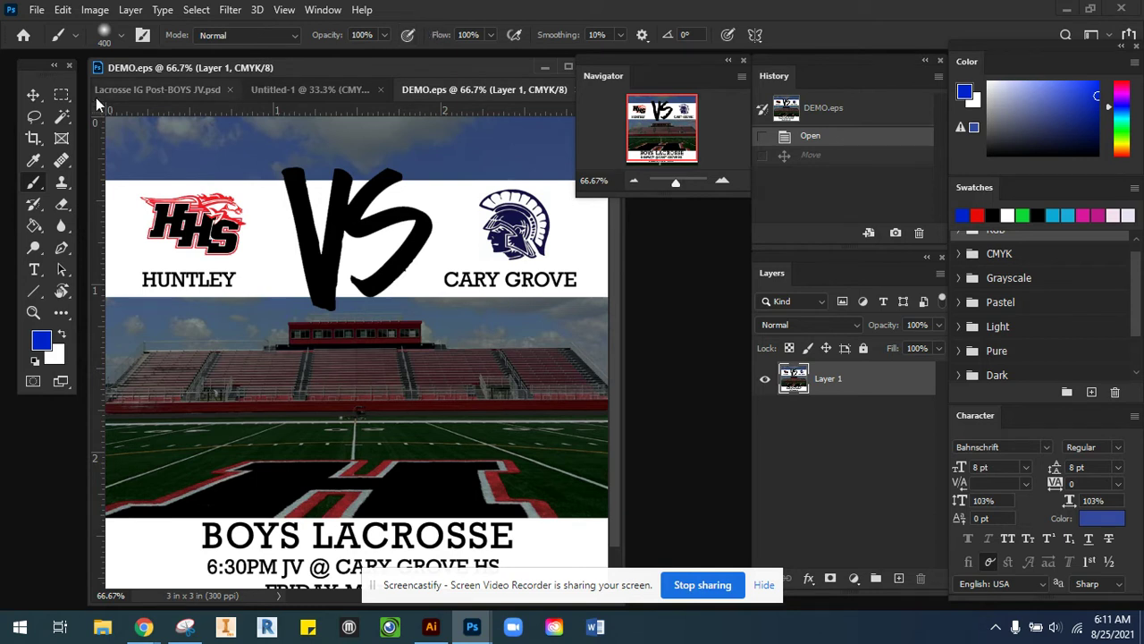
click(38, 207)
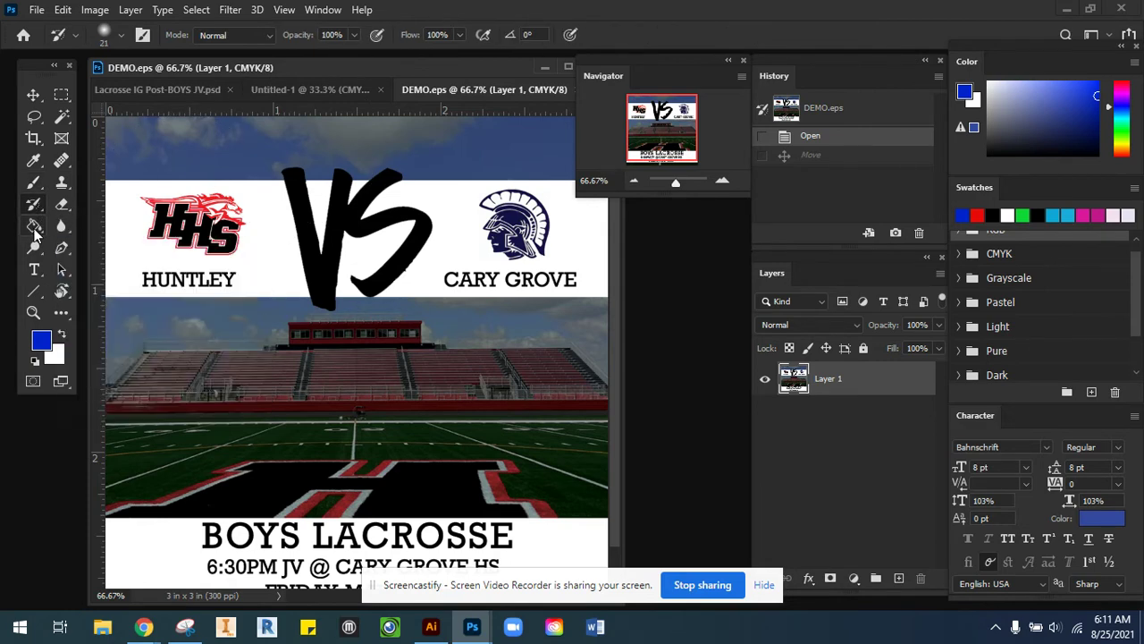
click(34, 227)
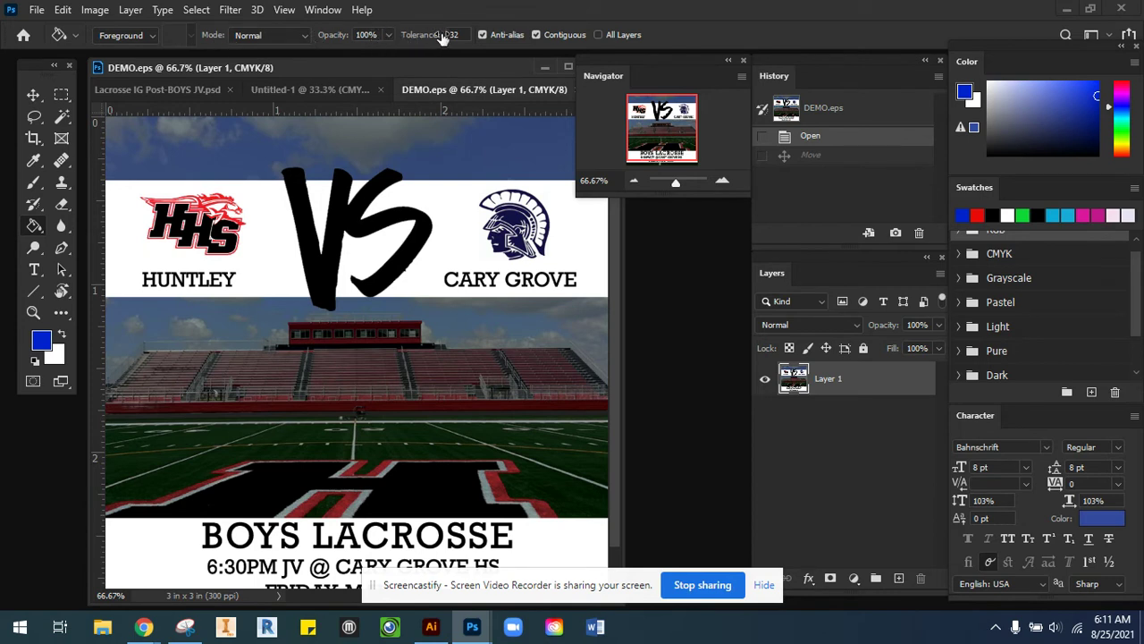
click(41, 249)
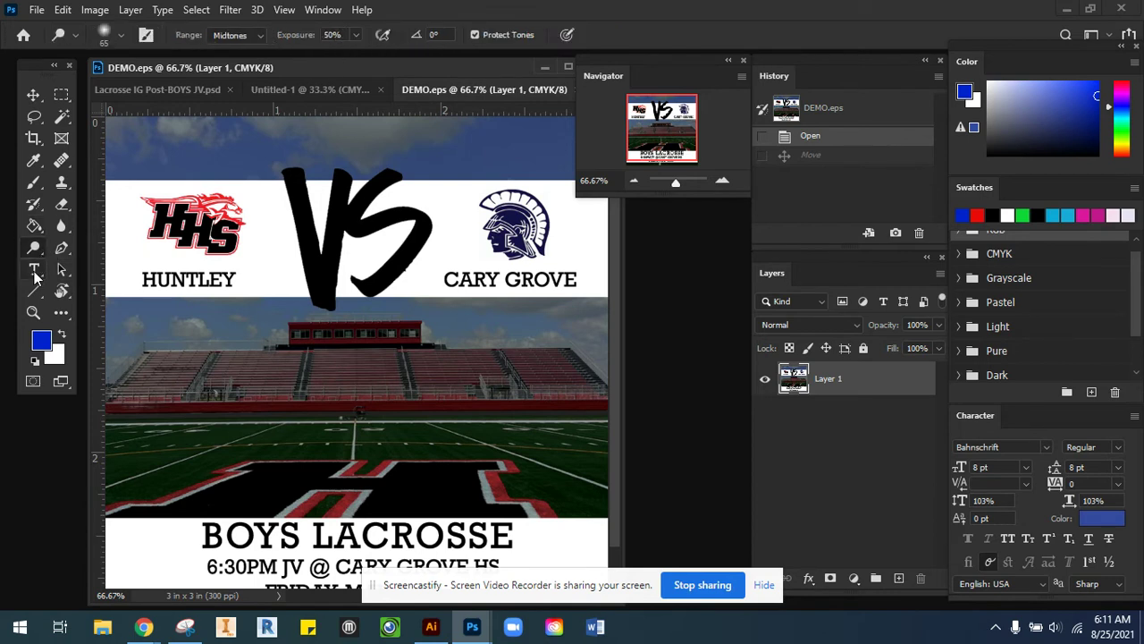
click(32, 273)
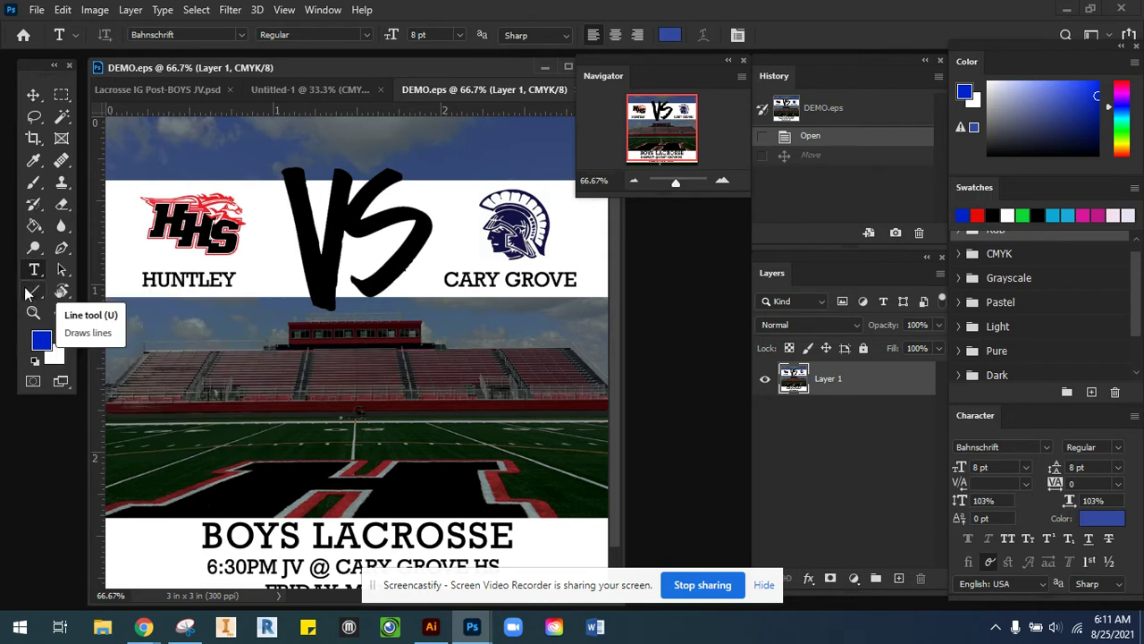
click(33, 293)
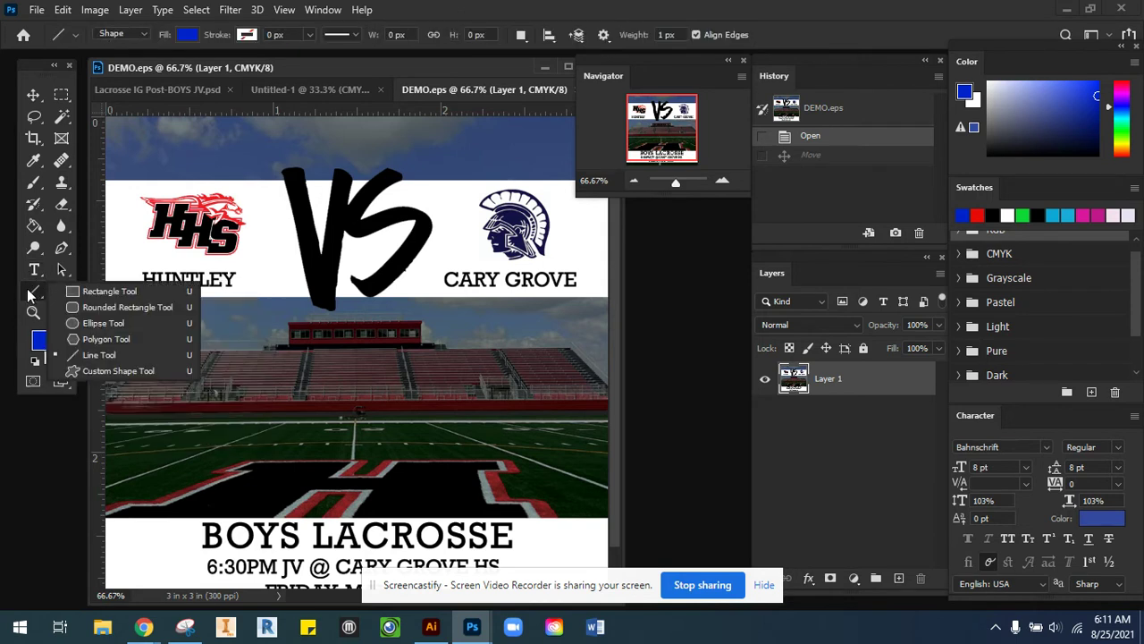
- Select the Move tool, closing the shape tools flyout
click(32, 94)
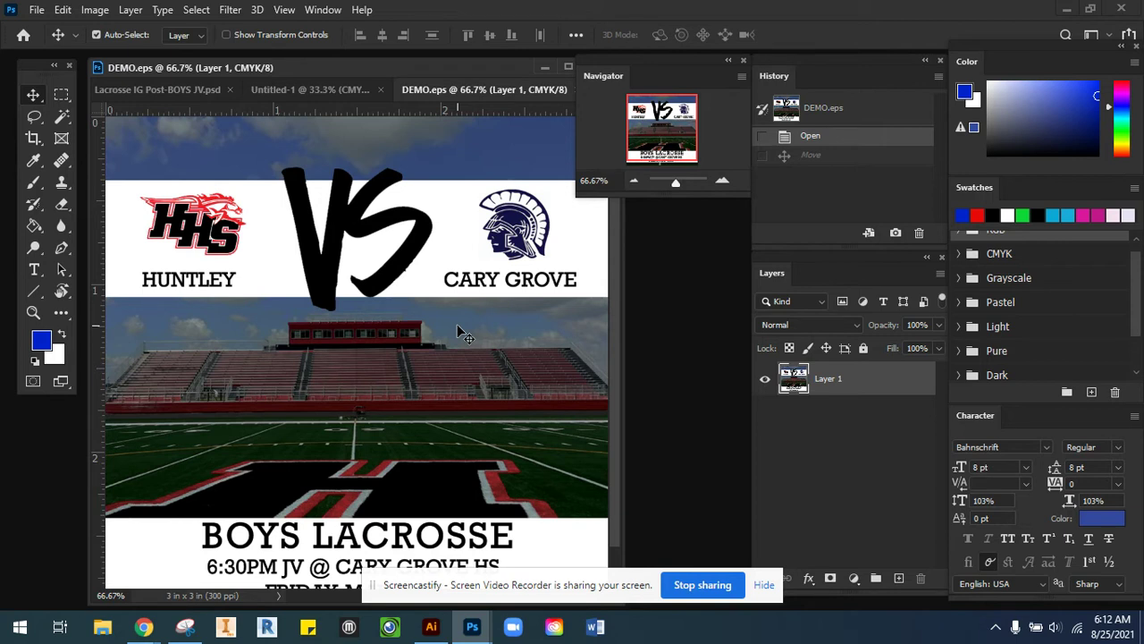
- Keep the standard Lasso from its flyout, then select the Paint Bucket and show its grouped fill tools
click(33, 118)
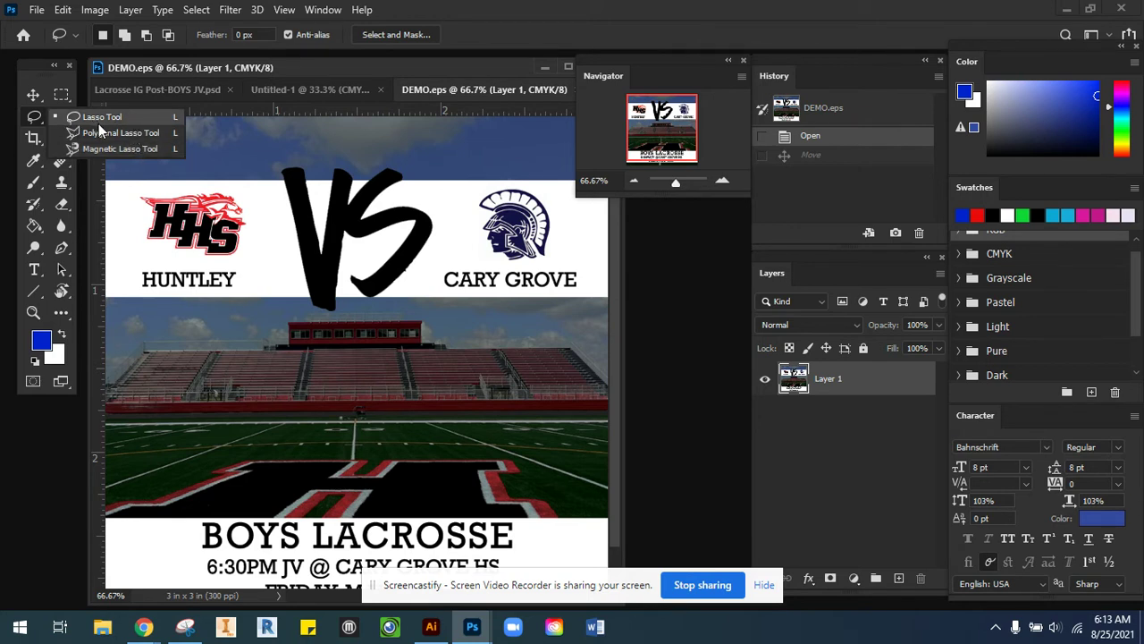
click(99, 119)
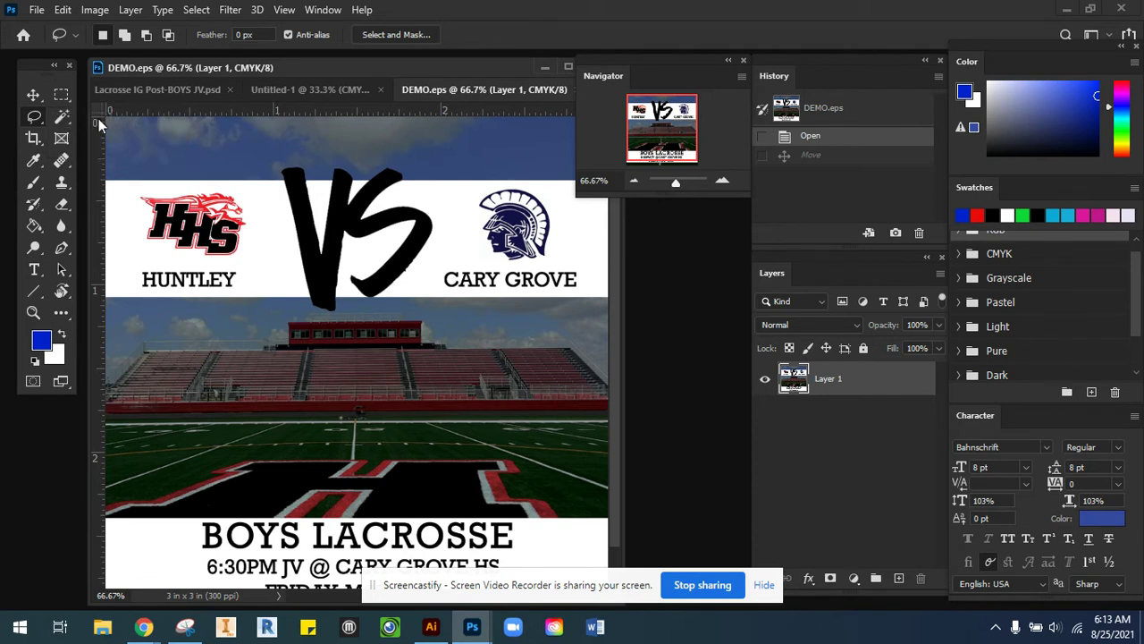
click(33, 235)
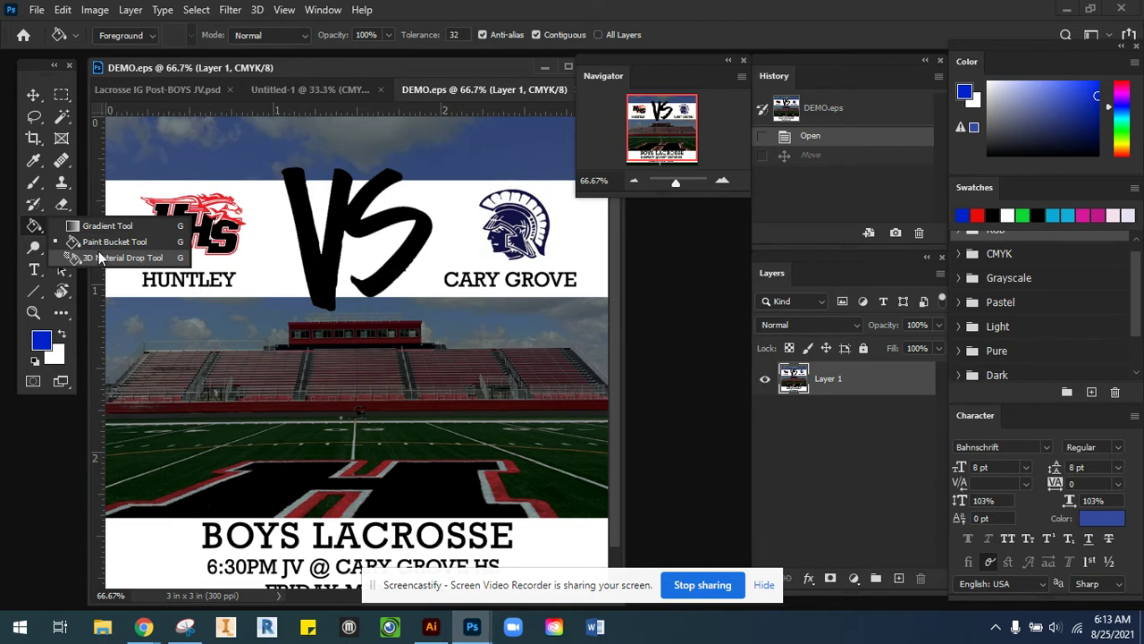
- Keep the Paint Bucket active, then pick the Gradient Tool from the fill group flyout
click(155, 240)
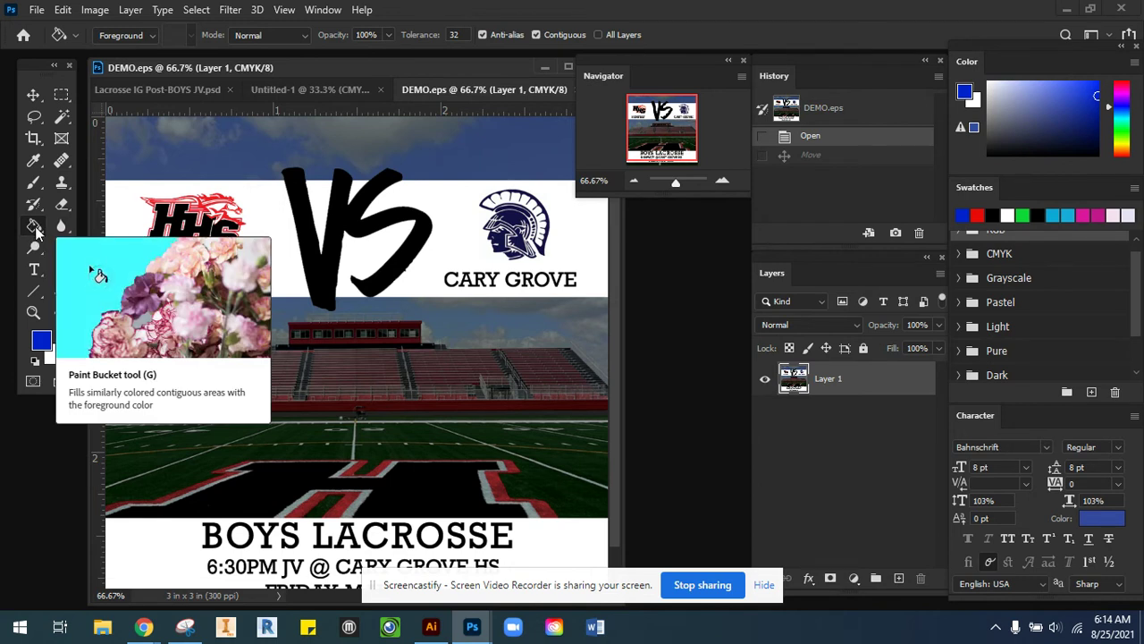
right_click(36, 231)
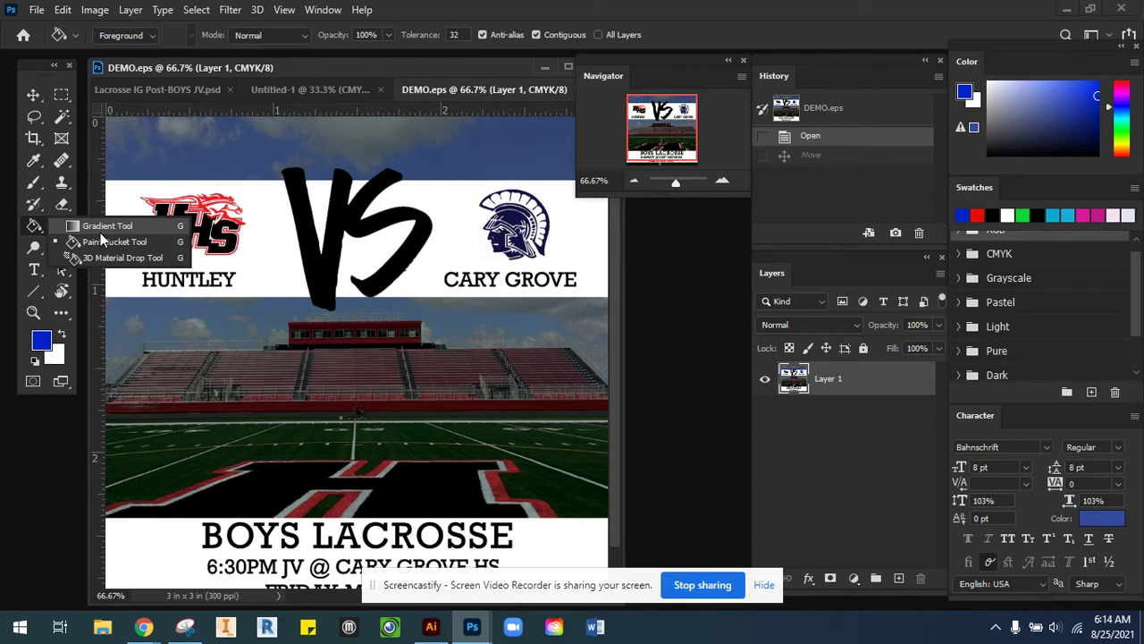
click(100, 228)
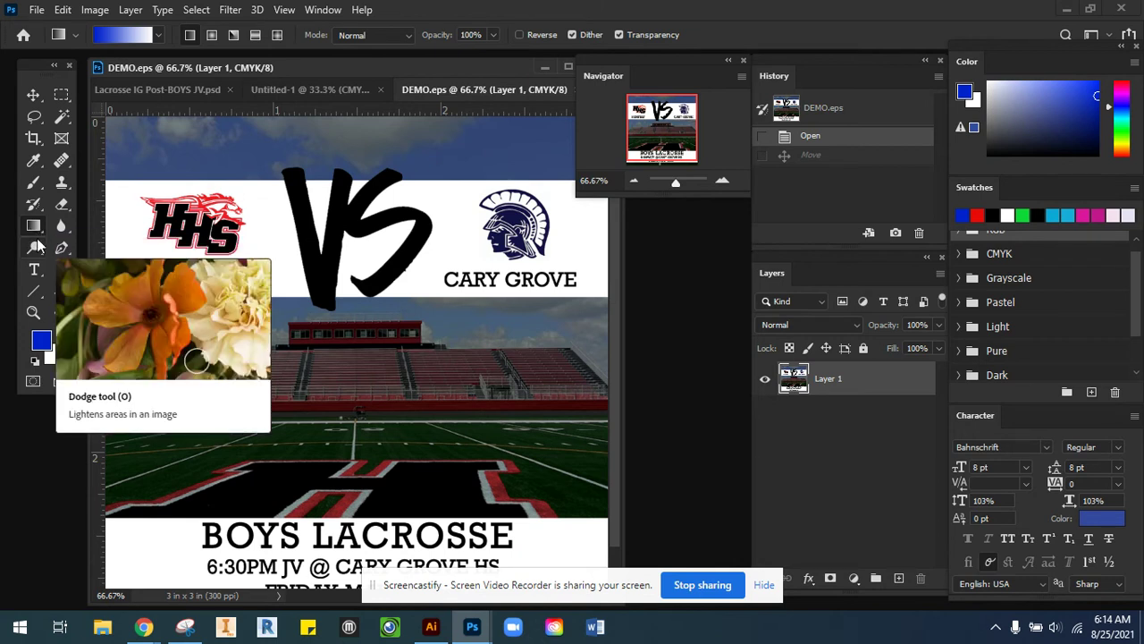
- Choose Elliptical Marquee from the marquee flyout, then select the Magic Wand tool
click(61, 96)
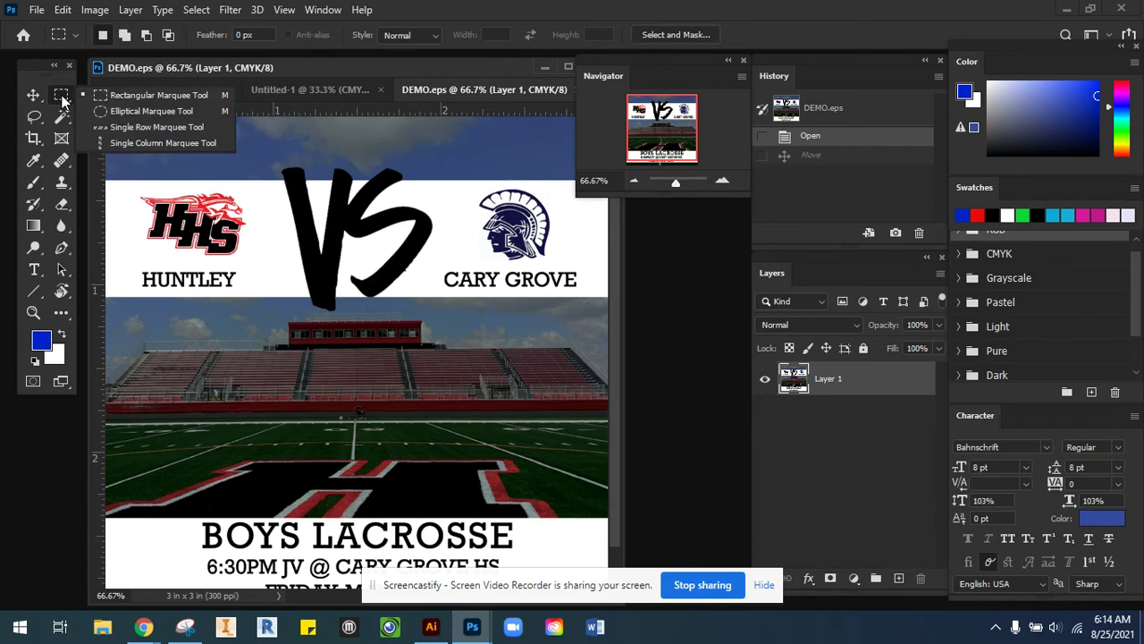
click(215, 111)
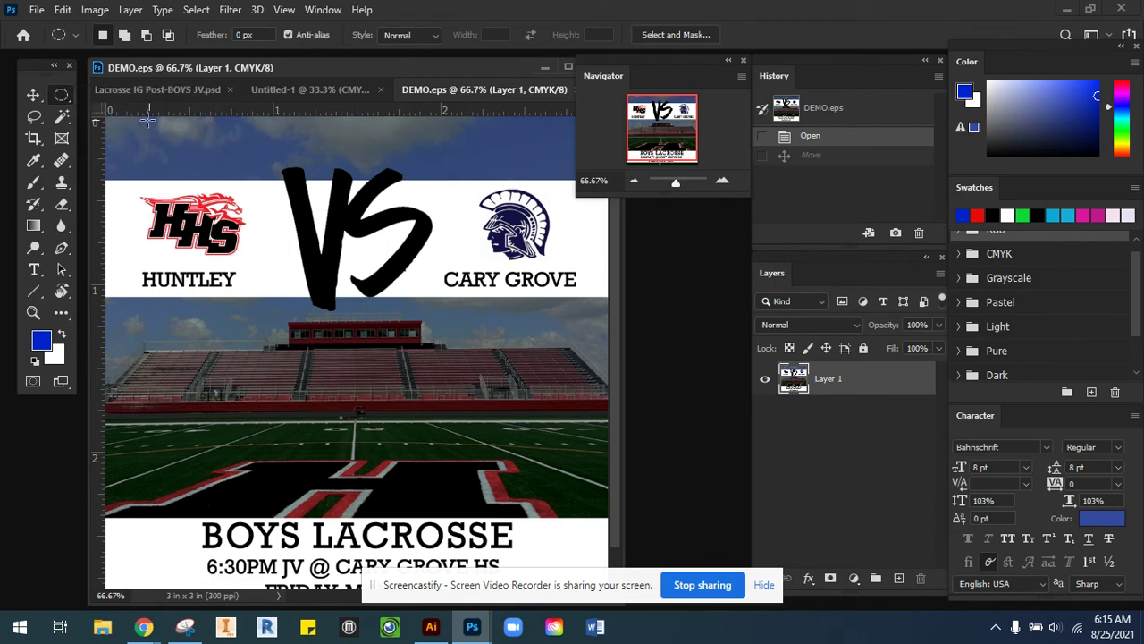
click(68, 121)
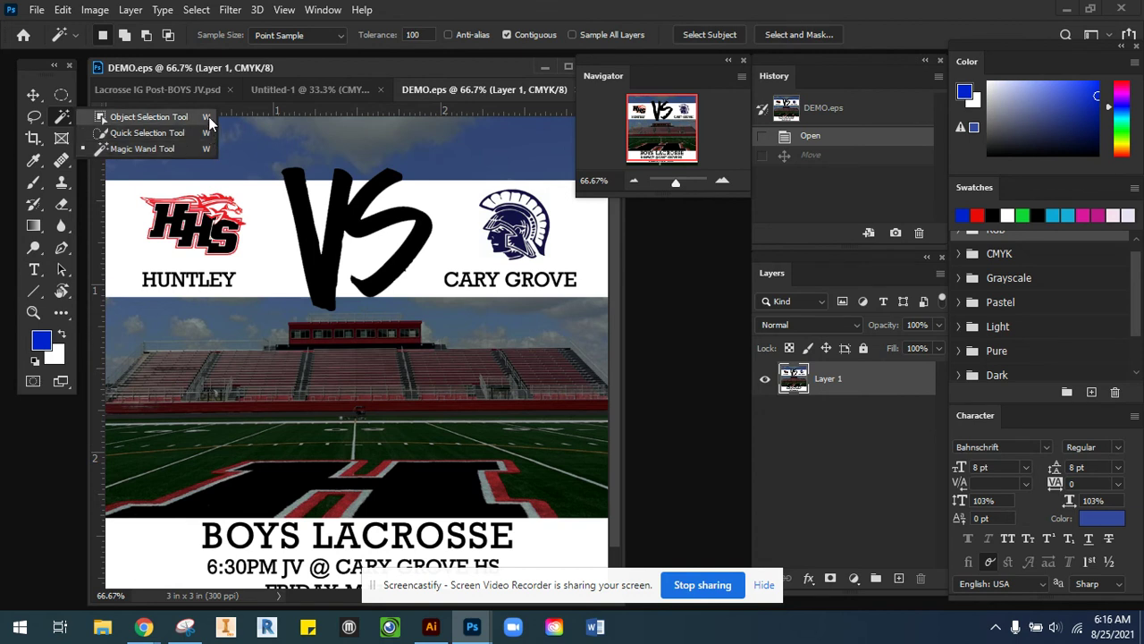
- Choose Object Selection, then Rectangular Marquee, and open the Gradient tool's fill flyout
click(207, 115)
drag(58, 95, 59, 96)
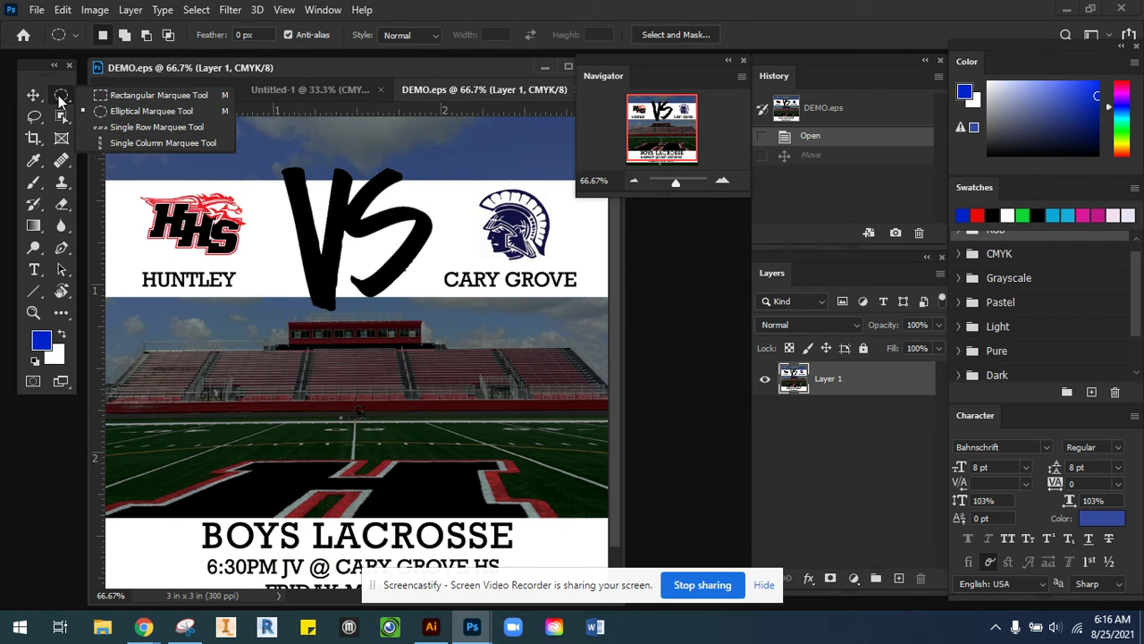
click(224, 101)
click(34, 228)
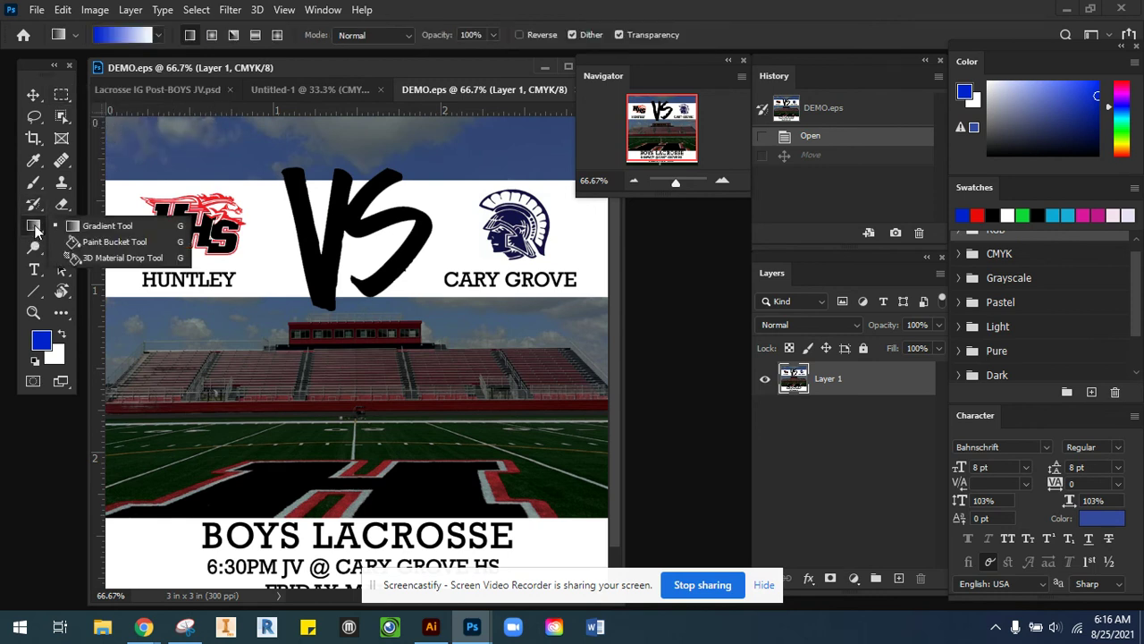
- Try the 3D Material Drop tool, then return to the Paint Bucket via its flyout and G
click(187, 259)
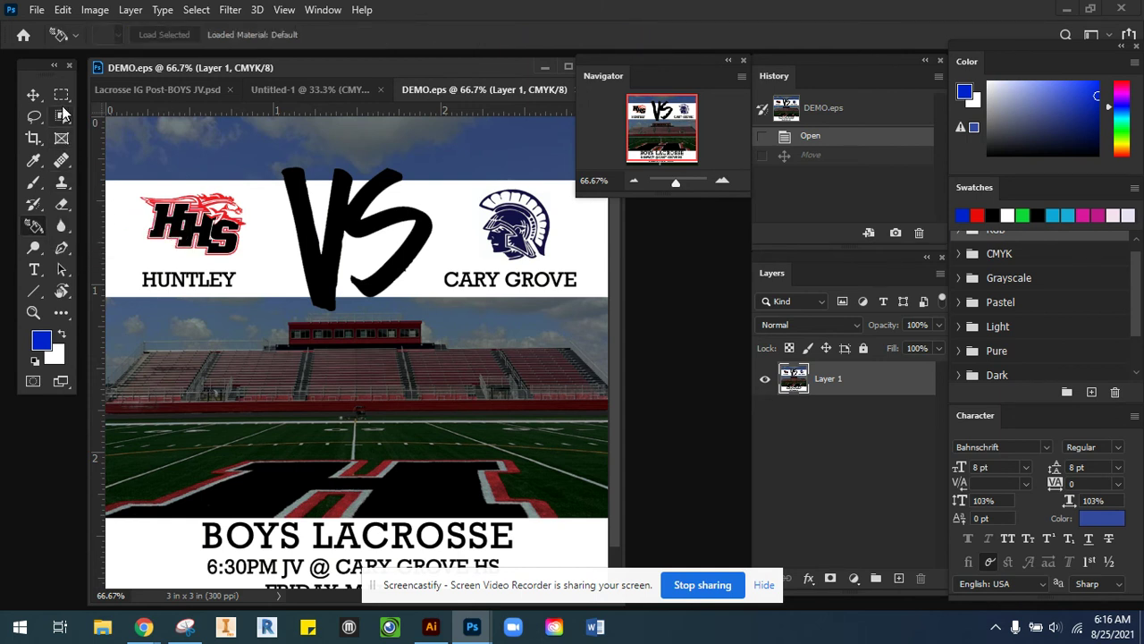
click(62, 93)
click(36, 231)
right_click(34, 231)
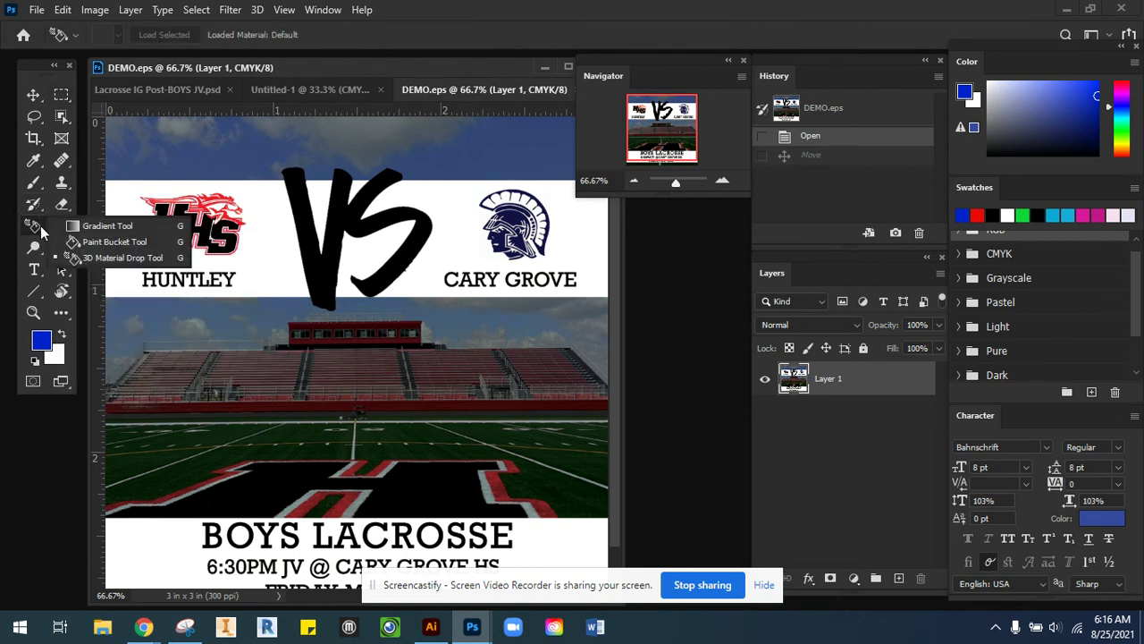
click(123, 241)
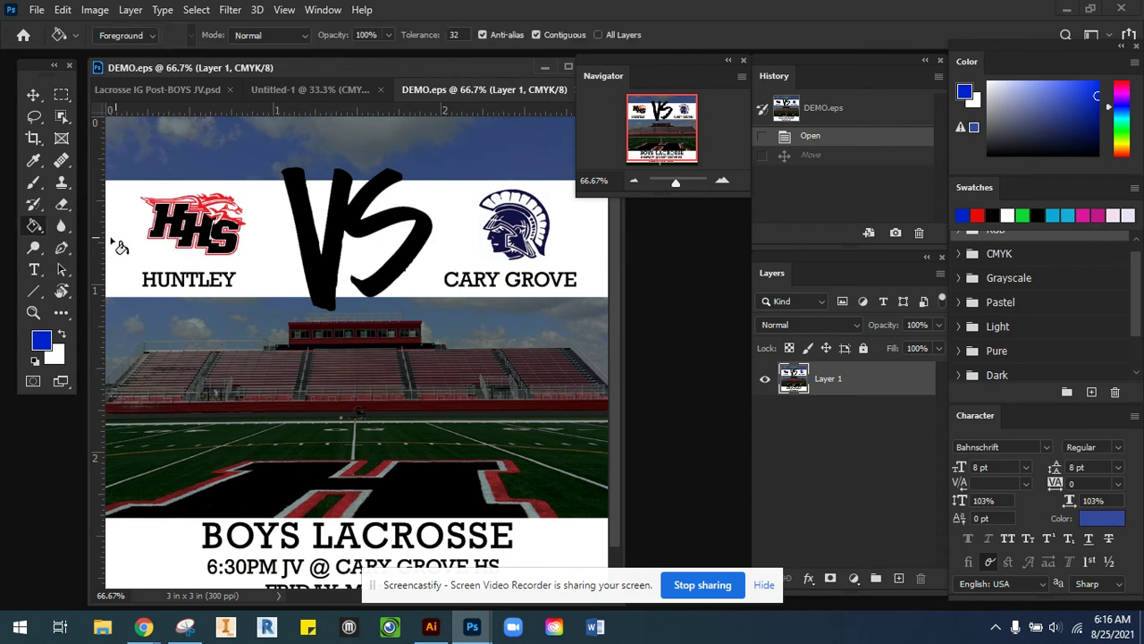
click(60, 95)
key(g)
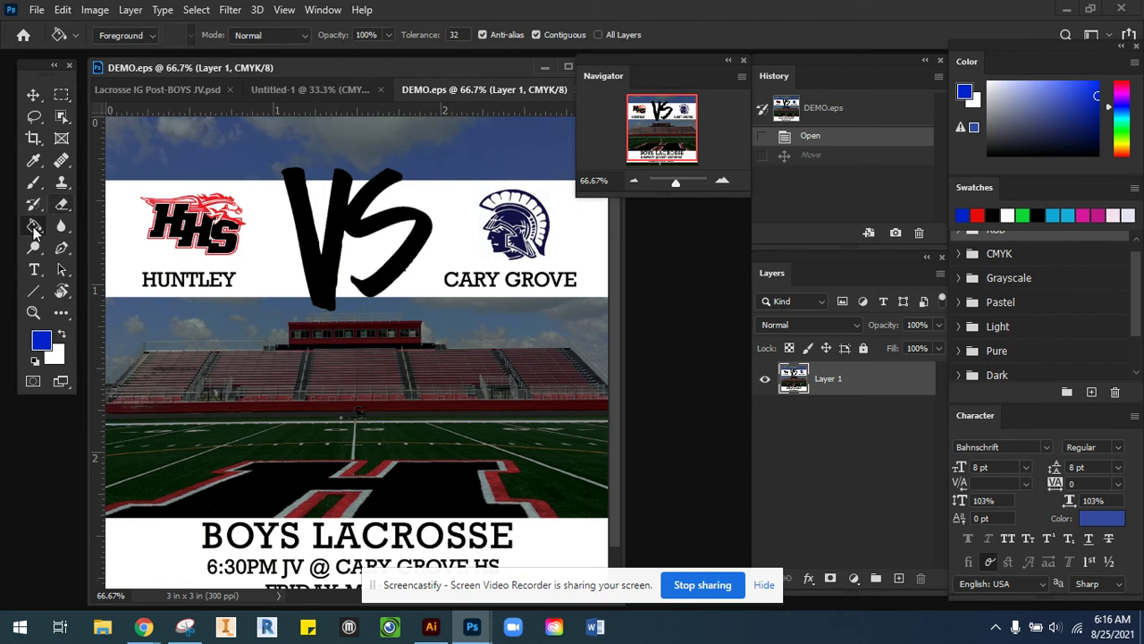